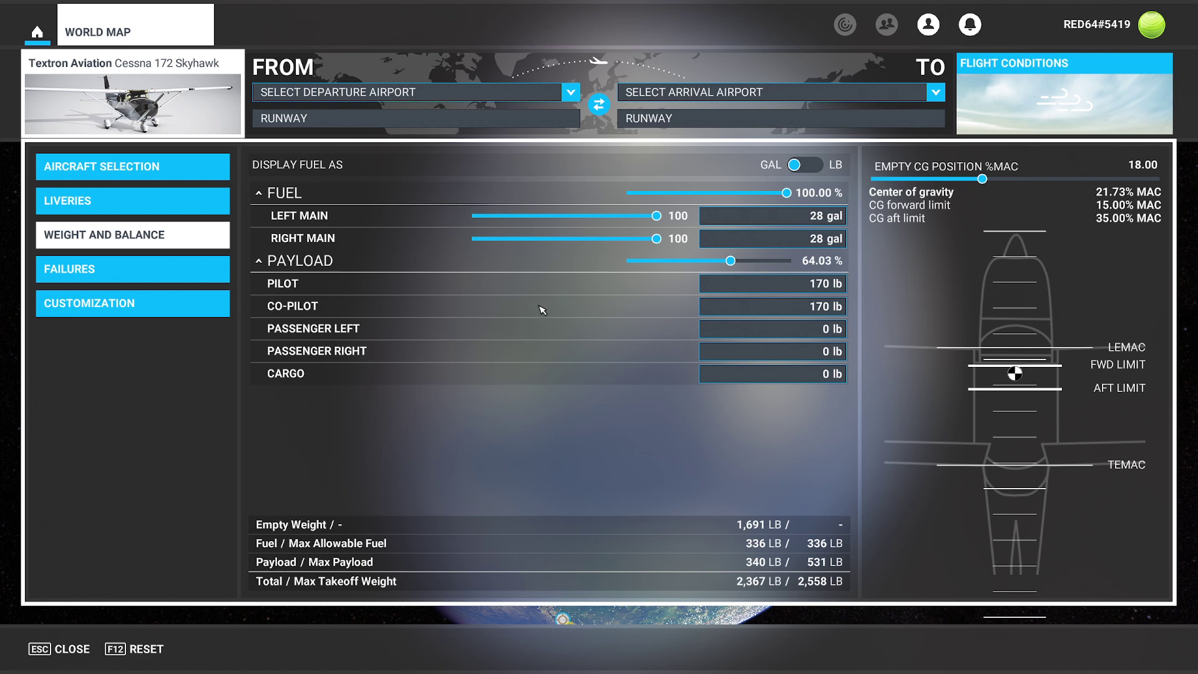
Place the C172 weight-and-balance page over the centre-left, beside the sim's CG diagram
{"action": "key", "text": "alt+Tab"}
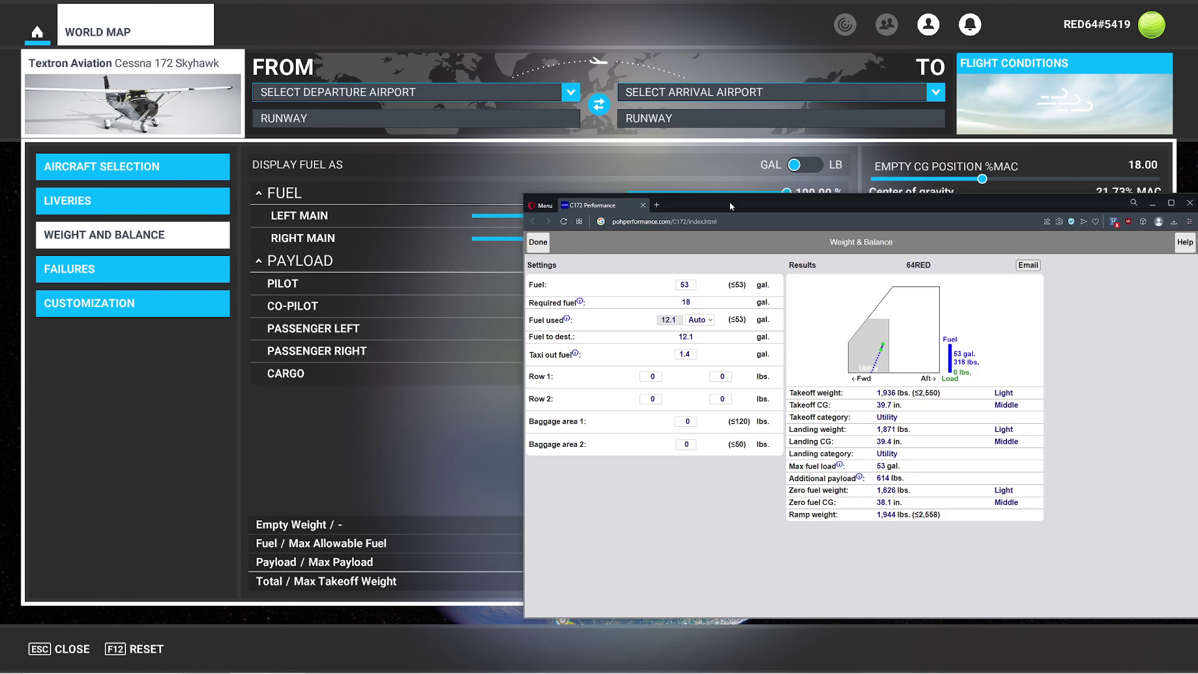
{"action": "left_click_drag", "start_coordinate": [729, 201], "coordinate": [467, 114]}
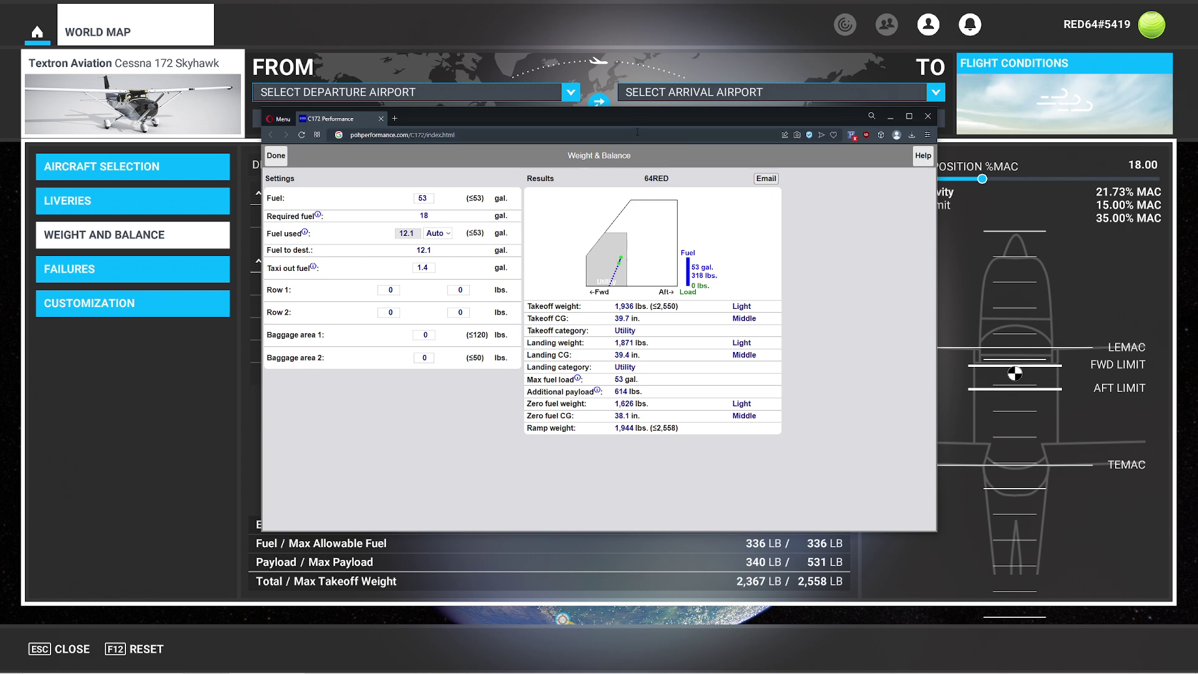
{"action": "left_click_drag", "start_coordinate": [627, 118], "coordinate": [652, 429]}
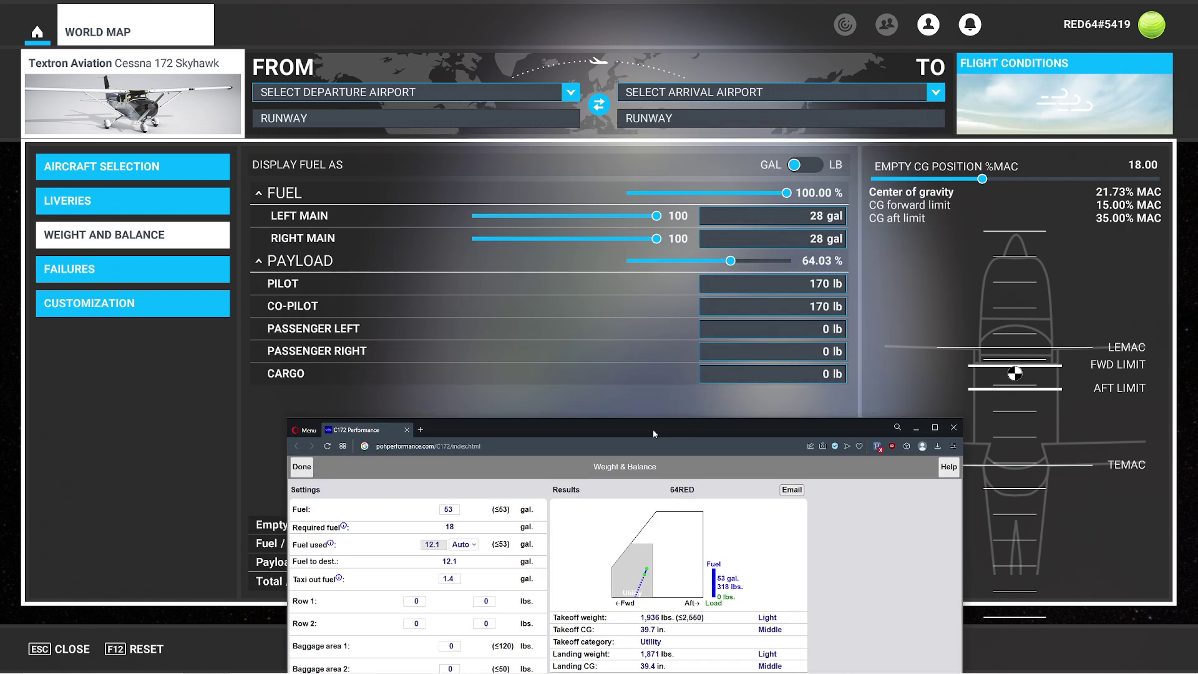
{"action": "left_click_drag", "start_coordinate": [652, 429], "coordinate": [650, 135]}
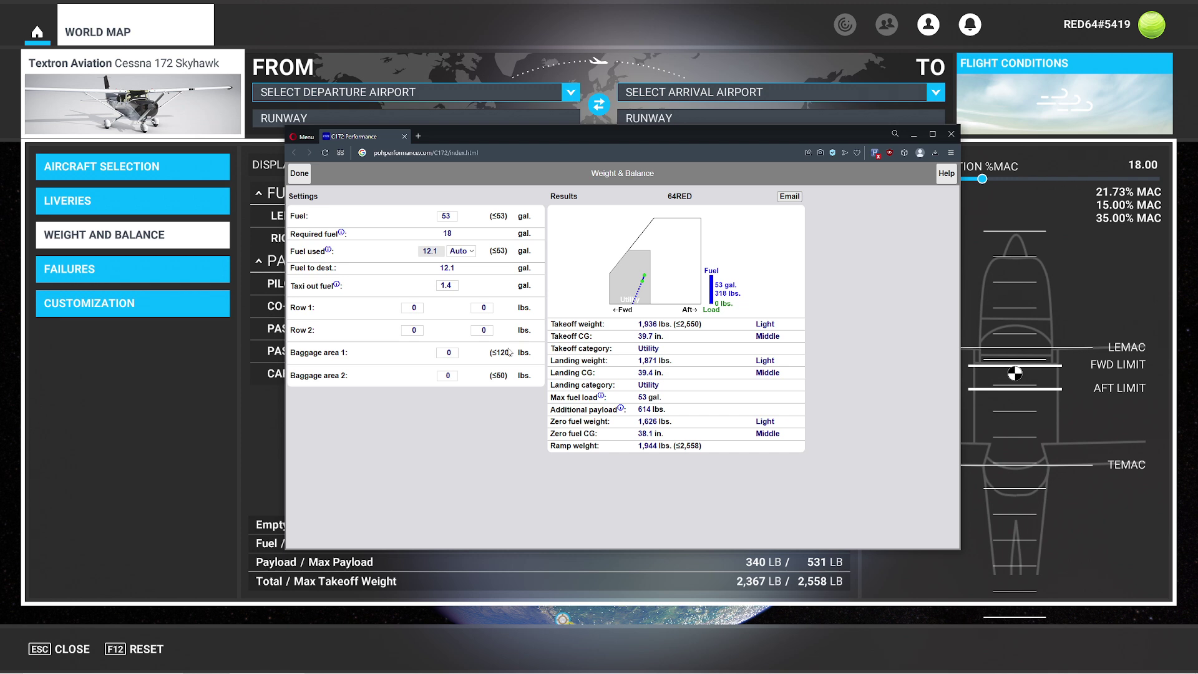
Enter 162 lbs in the left and right Row 1 seats, giving 2,260 lbs takeoff weight
{"action": "double_click", "coordinate": [413, 307]}
{"action": "type", "text": "162"}
{"action": "left_click", "coordinate": [441, 317]}
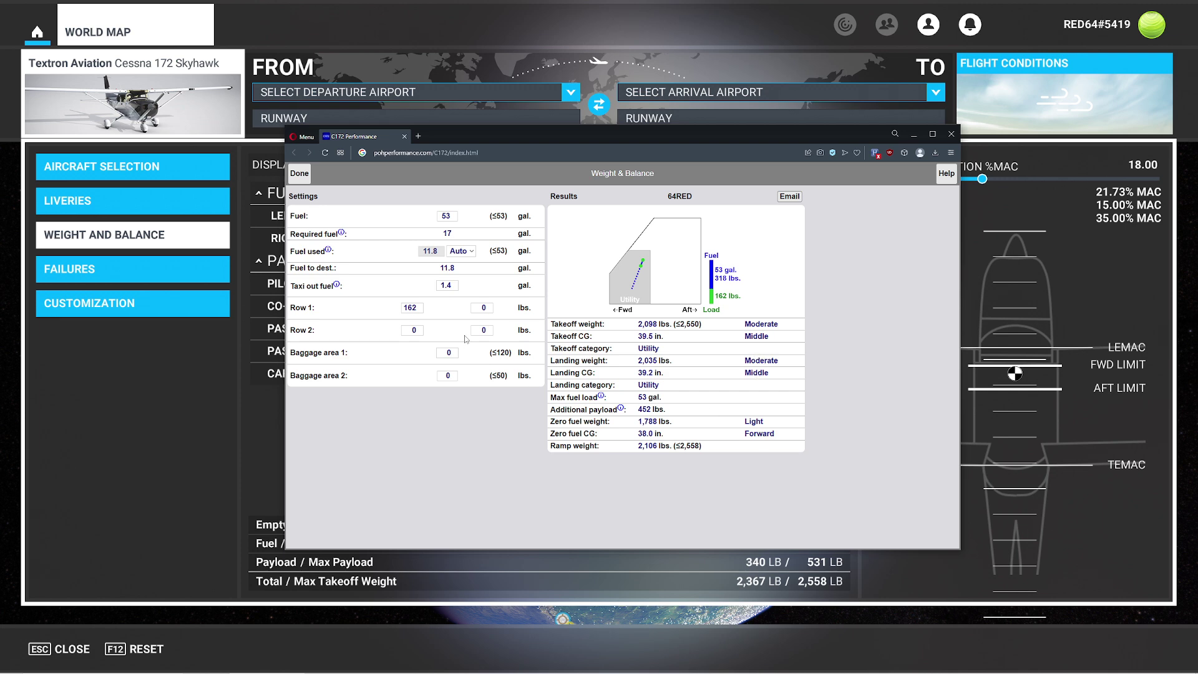
{"action": "left_click", "coordinate": [476, 309]}
{"action": "type", "text": "162"}
{"action": "left_click", "coordinate": [464, 314]}
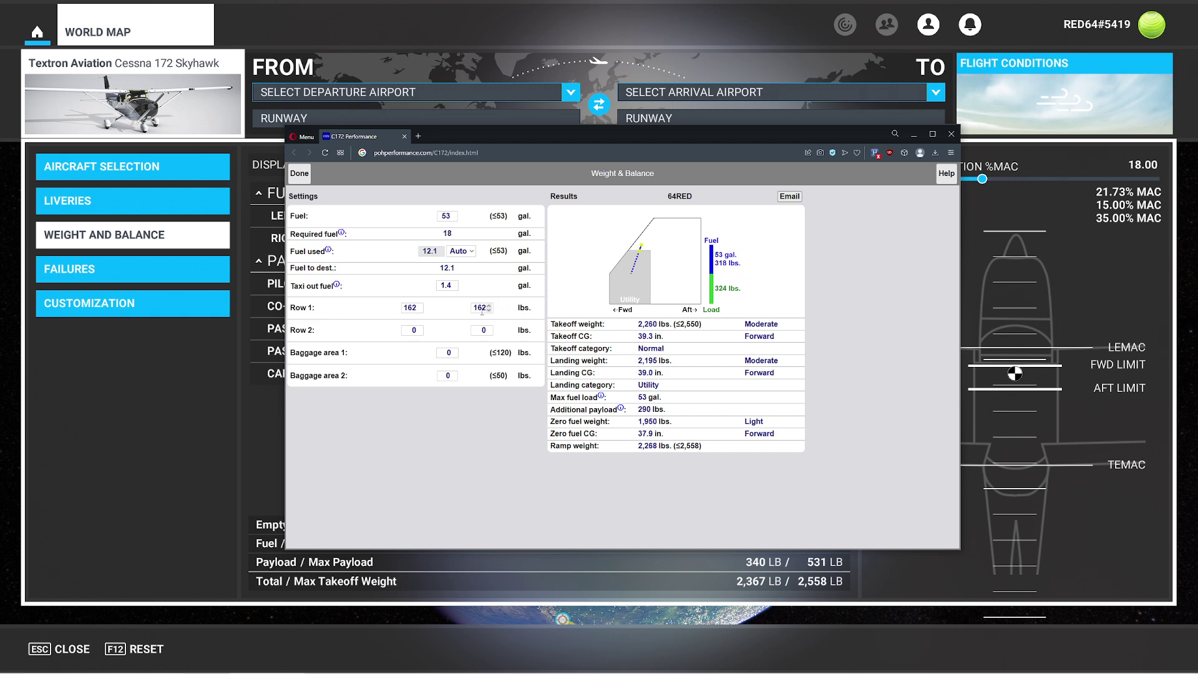
Enter 15 lbs in baggage area 1 and 162 lbs in the left rear seat, reaching 2,437 lbs
{"action": "left_click", "coordinate": [442, 354]}
{"action": "type", "text": "41"}
{"action": "key", "text": "BackSpace"}
{"action": "key", "text": "BackSpace"}
{"action": "type", "text": "15"}
{"action": "left_click", "coordinate": [440, 334]}
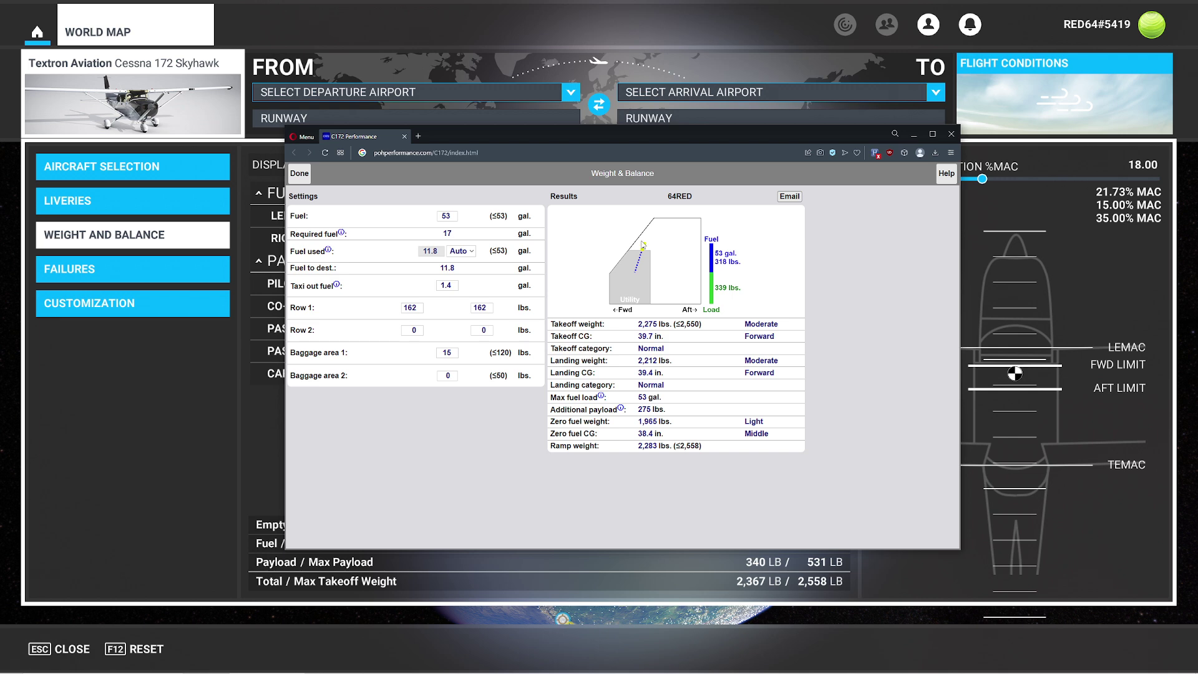
{"action": "double_click", "coordinate": [410, 330]}
{"action": "type", "text": "162"}
{"action": "left_click", "coordinate": [371, 328]}
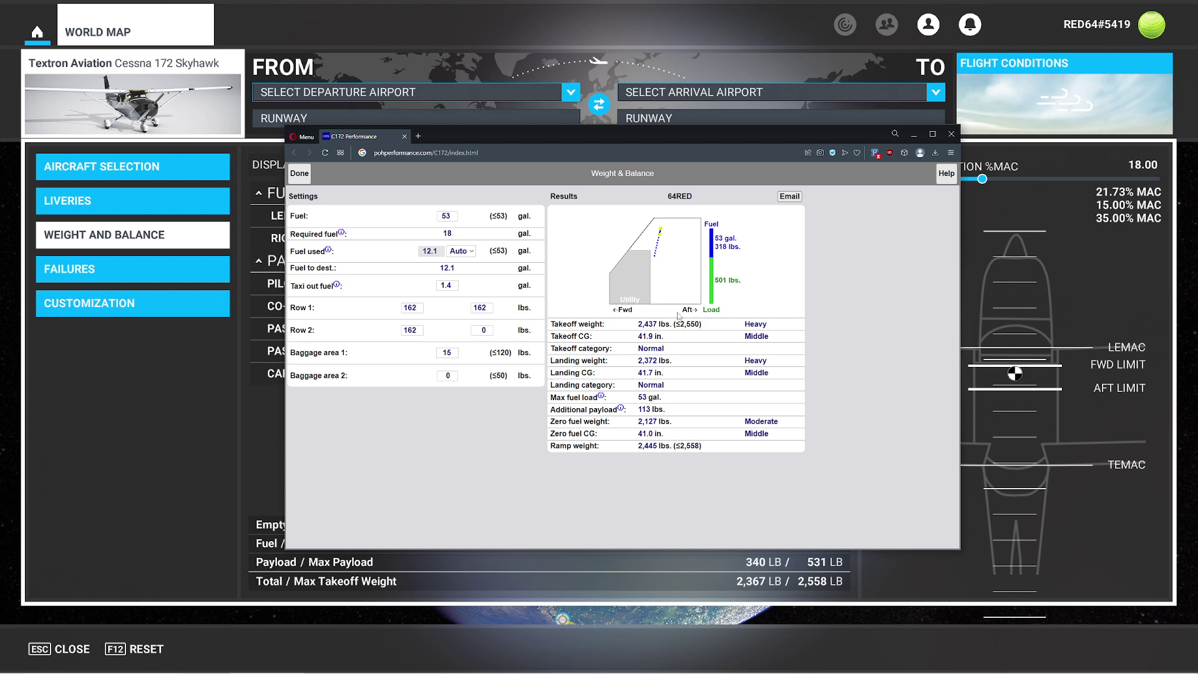
Enter 162 lbs in the right Row 2 seat of the C172 loading
{"action": "left_click", "coordinate": [480, 330]}
{"action": "type", "text": "162"}
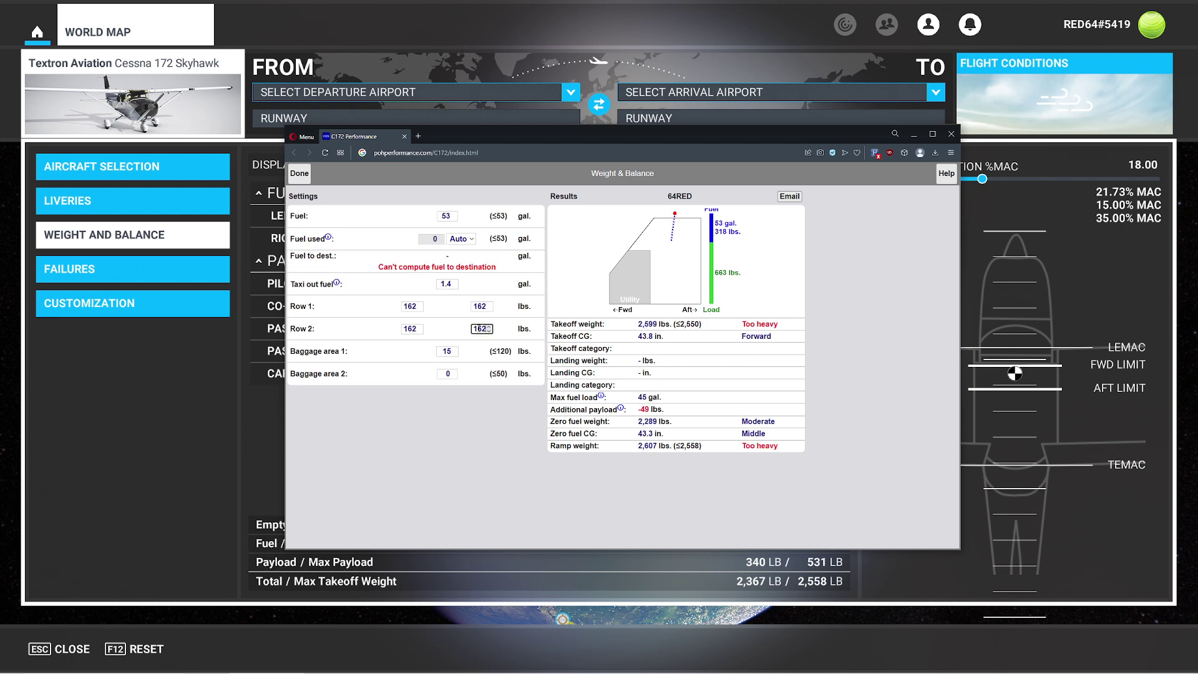
{"action": "left_click", "coordinate": [439, 319]}
Step the fuel load down to 44 gal with the Fuel spinner
{"action": "left_click", "coordinate": [453, 218]}
{"action": "left_click", "coordinate": [453, 219]}
{"action": "left_click", "coordinate": [453, 218]}
{"action": "left_click", "coordinate": [454, 218]}
{"action": "left_click", "coordinate": [454, 218]}
{"action": "left_click", "coordinate": [453, 218]}
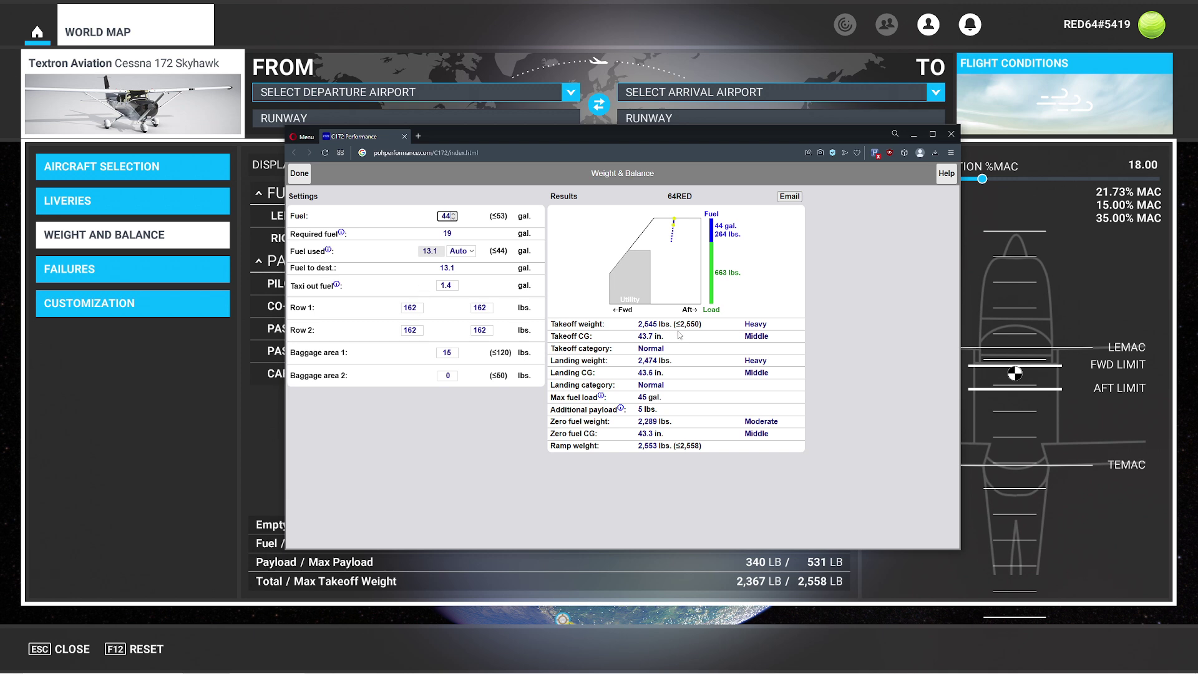
{"action": "left_click", "coordinate": [453, 214]}
{"action": "left_click", "coordinate": [642, 364]}
Empty the right Row 1 seat and dismiss the invalid-value alert, leaving 2,383 lbs
{"action": "double_click", "coordinate": [480, 307]}
{"action": "key", "text": "BackSpace"}
{"action": "left_click", "coordinate": [455, 315]}
{"action": "left_click", "coordinate": [622, 366]}
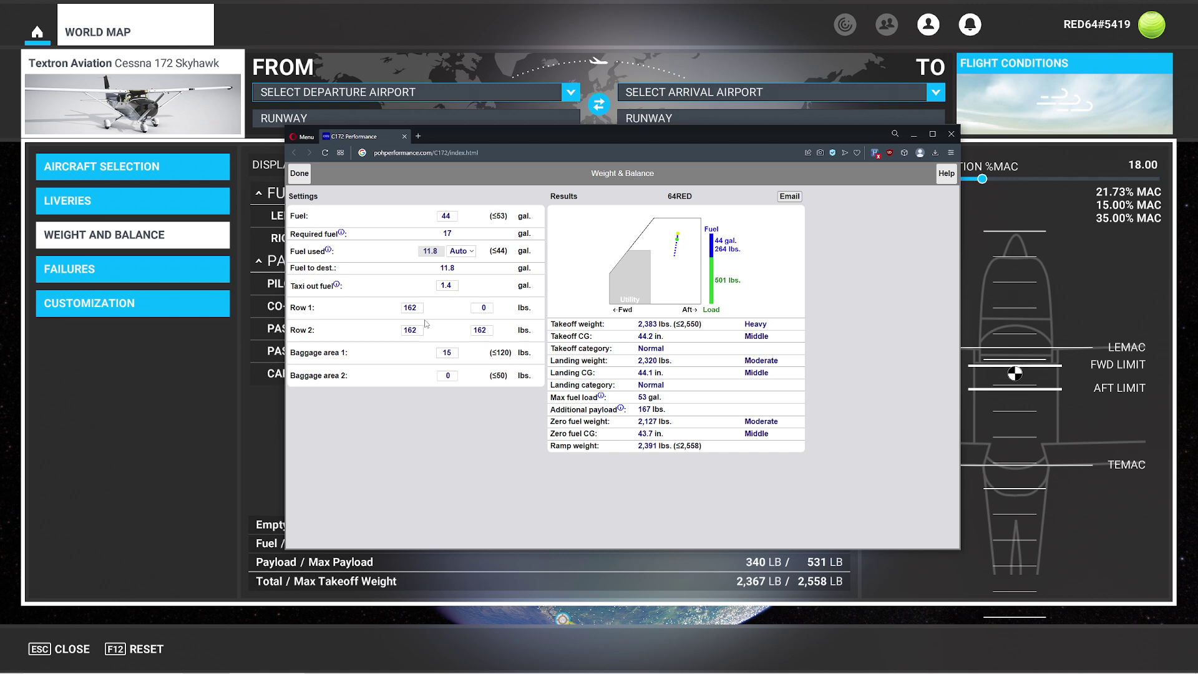
Enter 200 lbs in both Row 2 seats
{"action": "double_click", "coordinate": [418, 335]}
{"action": "type", "text": "200"}
{"action": "double_click", "coordinate": [480, 330]}
{"action": "type", "text": "200"}
{"action": "left_click", "coordinate": [457, 324]}
Set the fuel to 53 gal after dismissing the fuel limit alert
{"action": "left_click", "coordinate": [454, 216]}
{"action": "scroll", "coordinate": [454, 216], "scroll_direction": "up", "scroll_amount": 10}
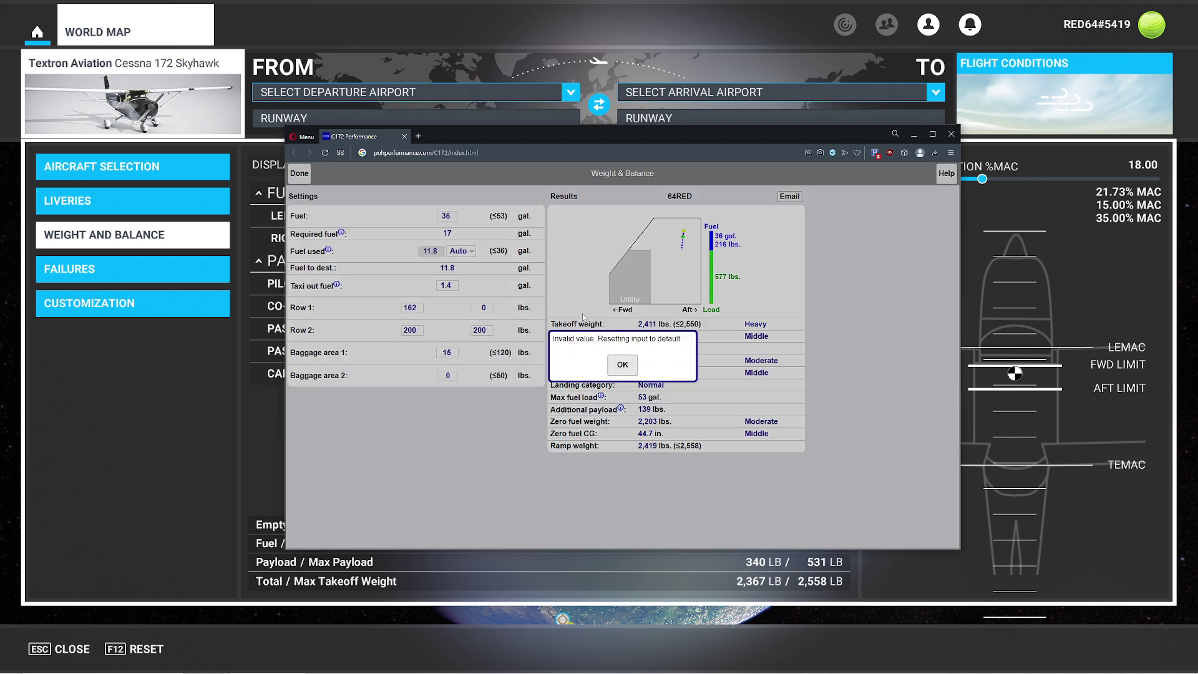
{"action": "left_click", "coordinate": [650, 365]}
{"action": "double_click", "coordinate": [448, 216]}
{"action": "type", "text": "53"}
{"action": "key", "text": "Return"}
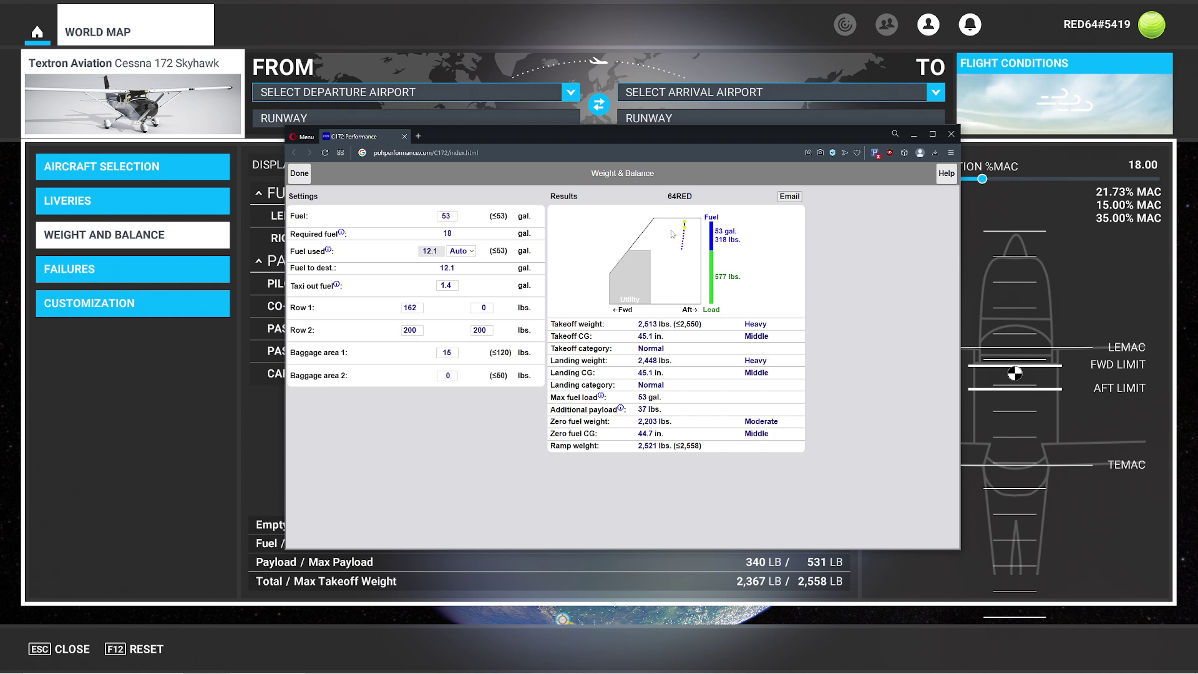
Set Row 1 left to 90 lbs and both Row 2 seats to 250 lbs, then close the C172 page
{"action": "double_click", "coordinate": [410, 307]}
{"action": "type", "text": "90"}
{"action": "key", "text": "Return"}
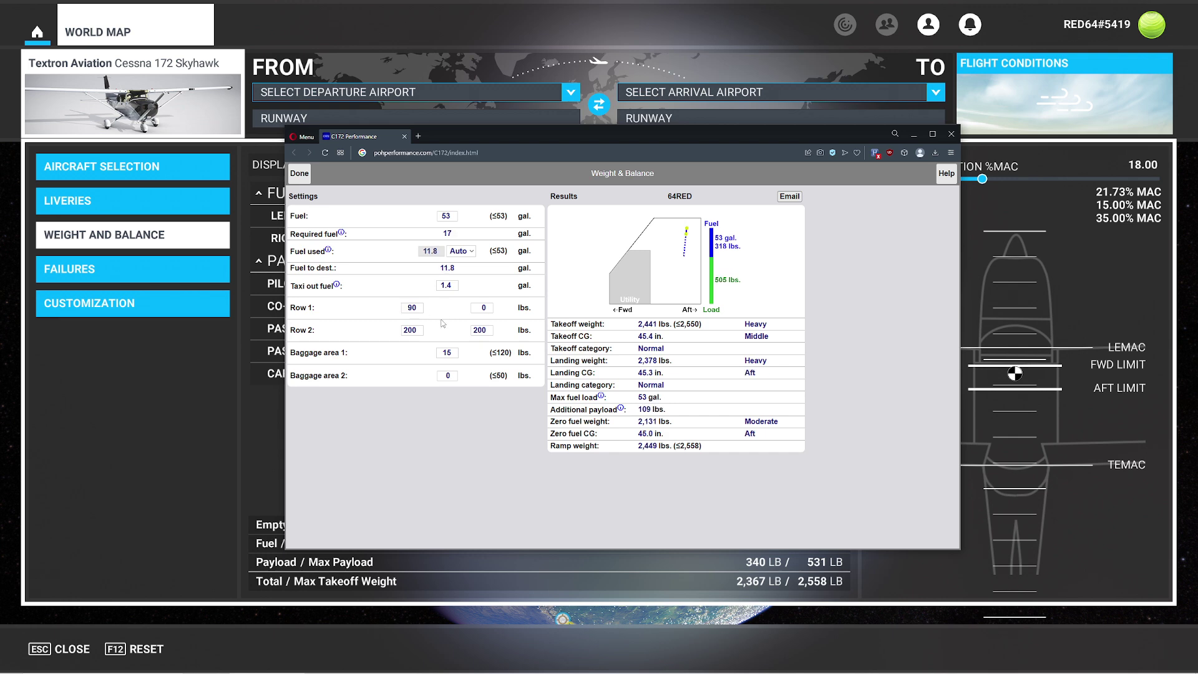
{"action": "double_click", "coordinate": [421, 331]}
{"action": "type", "text": "250"}
{"action": "key", "text": "Tab"}
{"action": "type", "text": "250"}
{"action": "key", "text": "Return"}
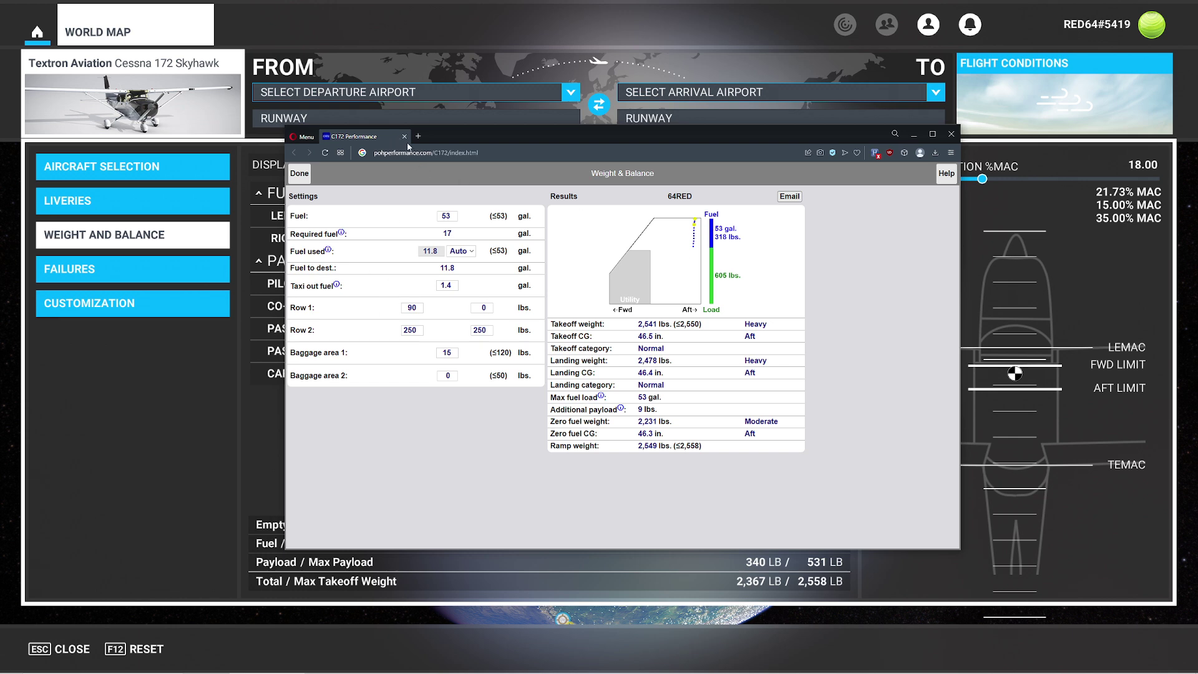
{"action": "left_click", "coordinate": [300, 174]}
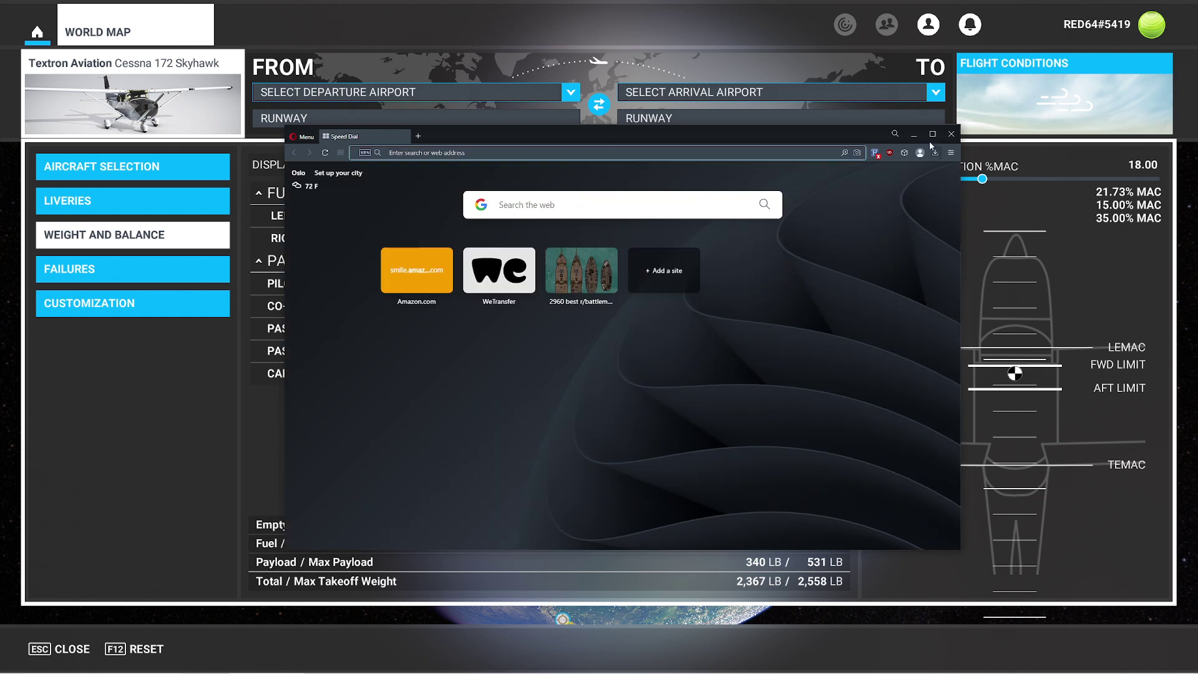
Close the browser and enter 52 lb cargo and a 162 lb pilot in Weight and Balance
{"action": "left_click", "coordinate": [951, 134]}
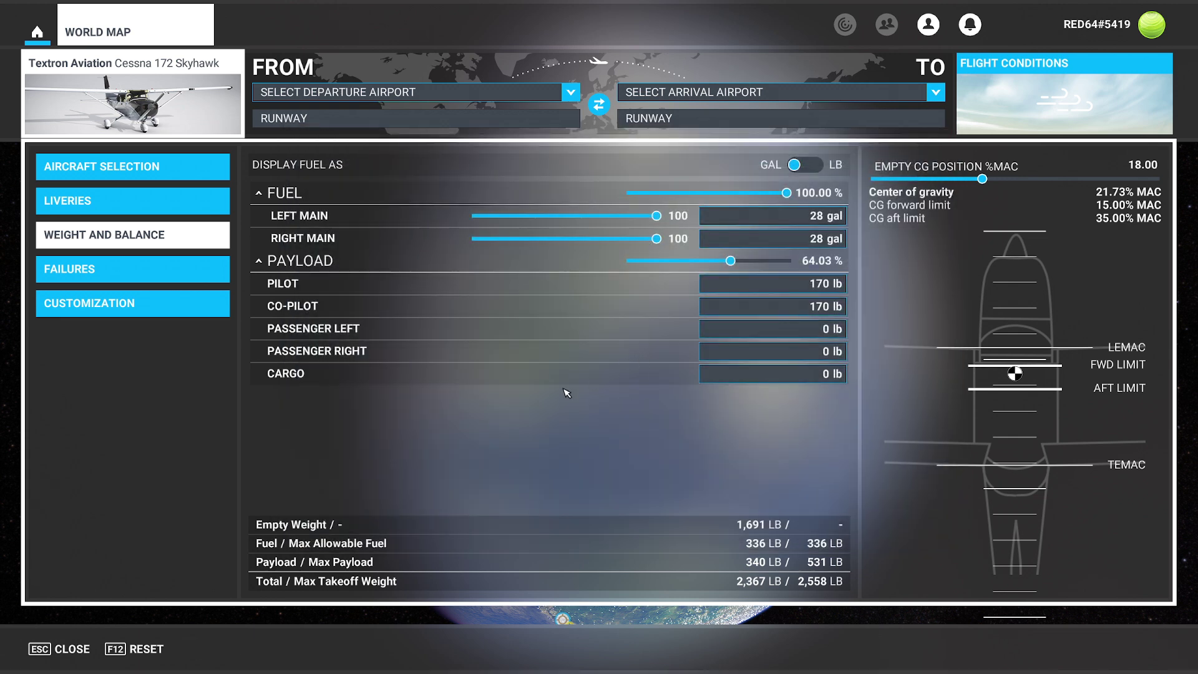
{"action": "left_click", "coordinate": [828, 369]}
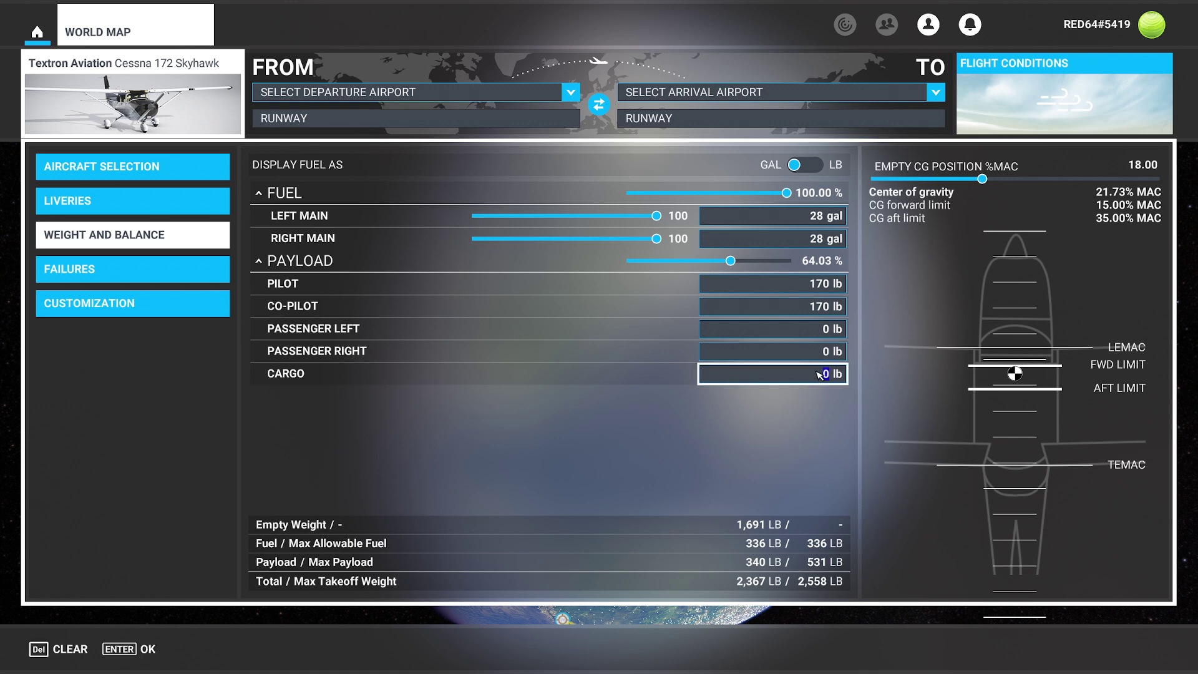
{"action": "type", "text": "52"}
{"action": "left_click", "coordinate": [810, 284]}
{"action": "type", "text": "162"}
{"action": "key", "text": "Return"}
Enter 162 lb for the co-pilot and both passengers
{"action": "left_click", "coordinate": [811, 307]}
{"action": "type", "text": "162"}
{"action": "left_click", "coordinate": [810, 328]}
{"action": "type", "text": "162"}
{"action": "key", "text": "Return"}
{"action": "left_click", "coordinate": [808, 360]}
{"action": "type", "text": "162"}
{"action": "key", "text": "Return"}
Set payload to 100% (140 lb per seat) and fuel to 100%, totalling 2,726 lb
{"action": "left_click_drag", "start_coordinate": [787, 195], "coordinate": [730, 204]}
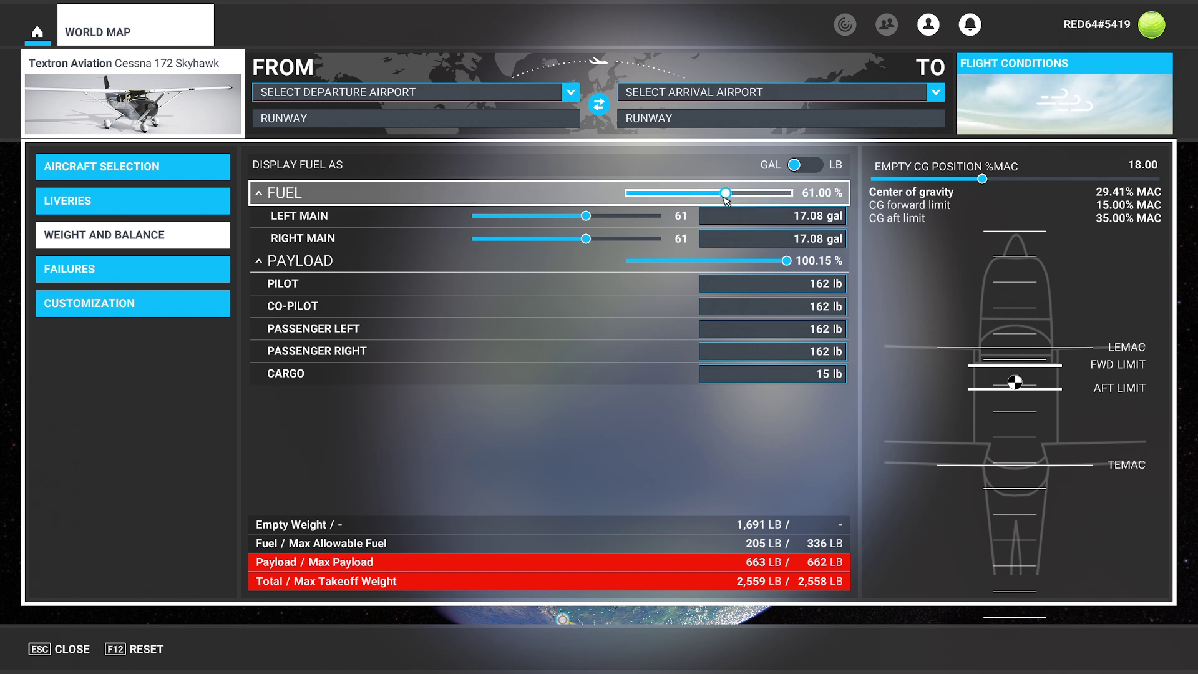
{"action": "left_click_drag", "start_coordinate": [726, 193], "coordinate": [710, 193]}
{"action": "left_click_drag", "start_coordinate": [779, 261], "coordinate": [790, 261]}
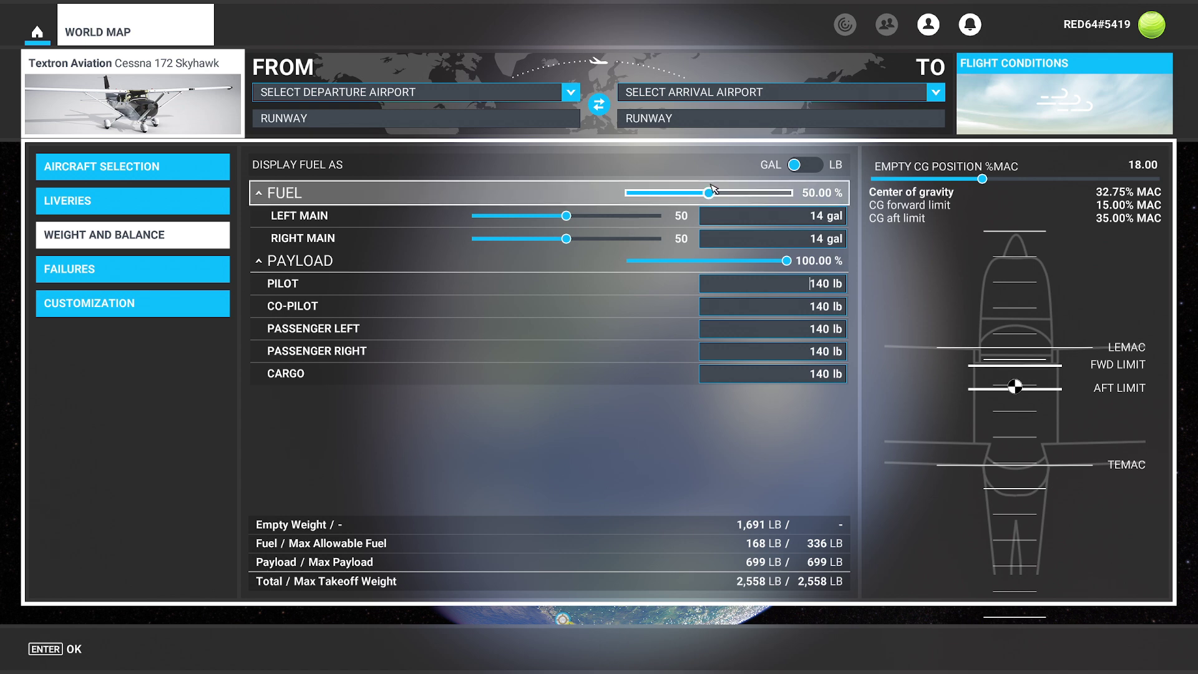
{"action": "left_click_drag", "start_coordinate": [709, 192], "coordinate": [789, 192]}
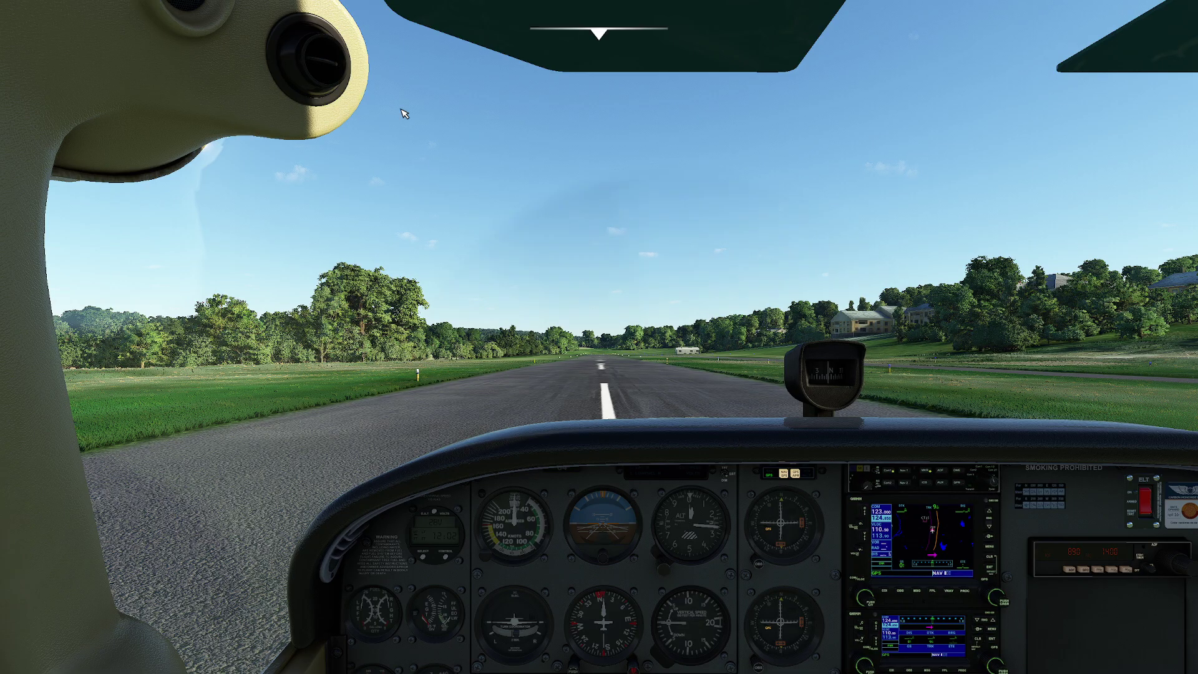
{"action": "mouse_move", "coordinate": [590, 28]}
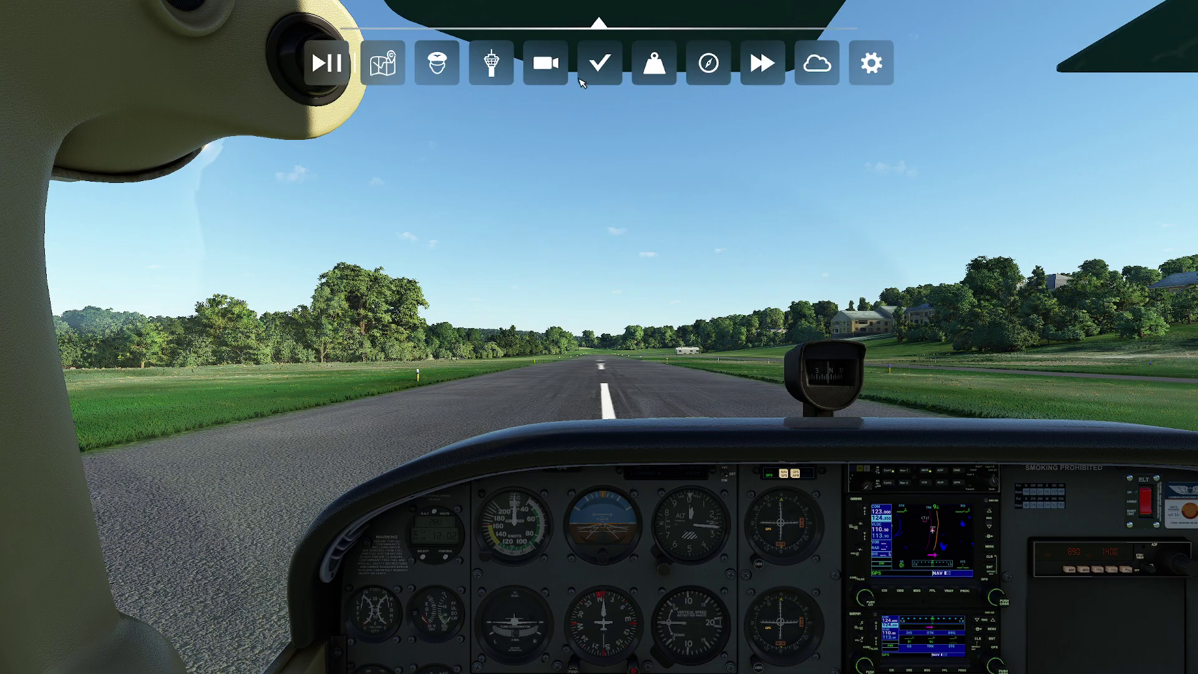
{"action": "left_click", "coordinate": [636, 74]}
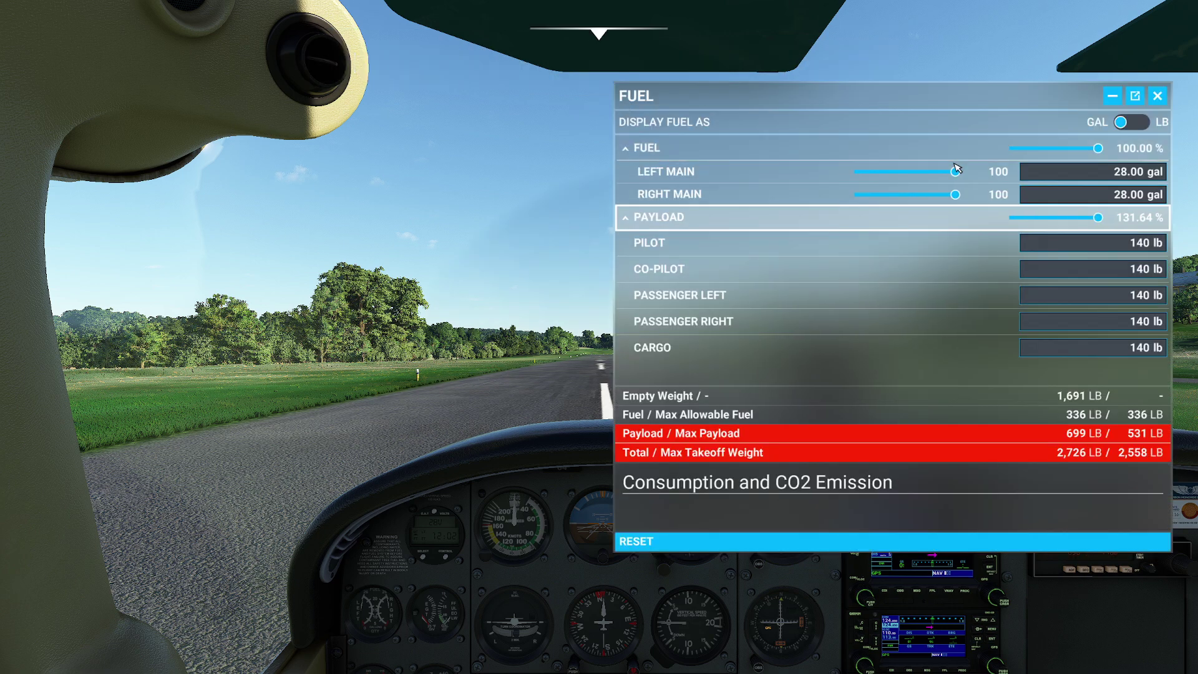
{"action": "left_click", "coordinate": [1157, 97]}
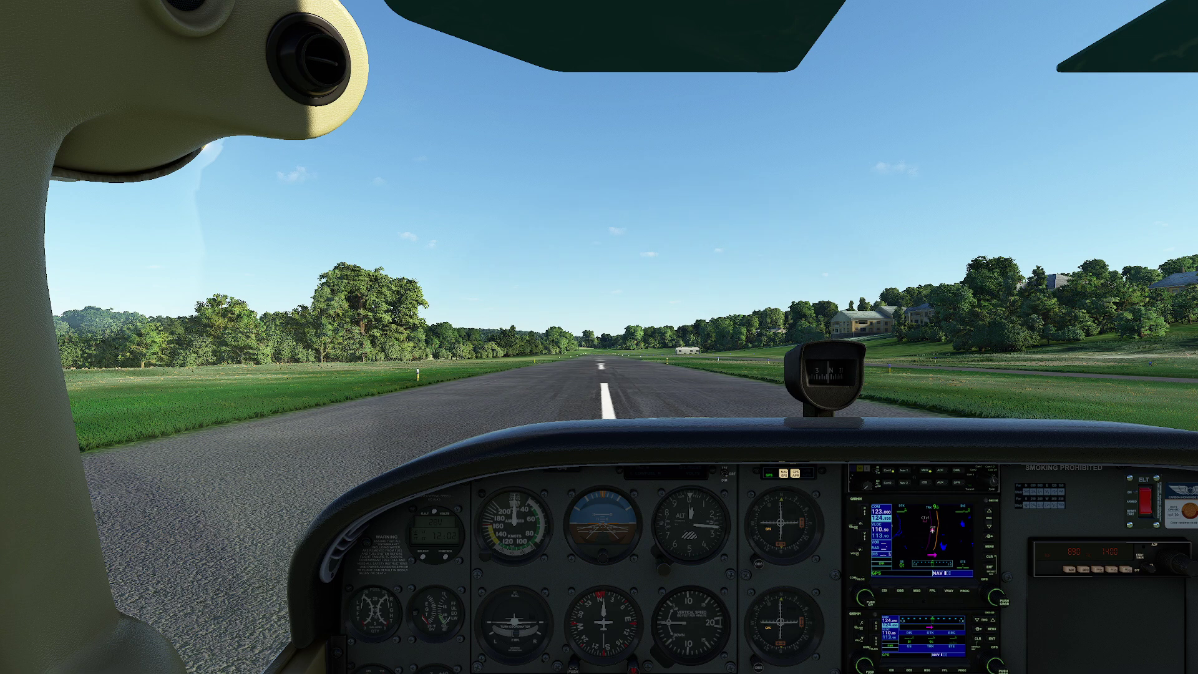
{"action": "key", "text": "ctrl+space"}
{"action": "key", "text": "ctrl+space"}
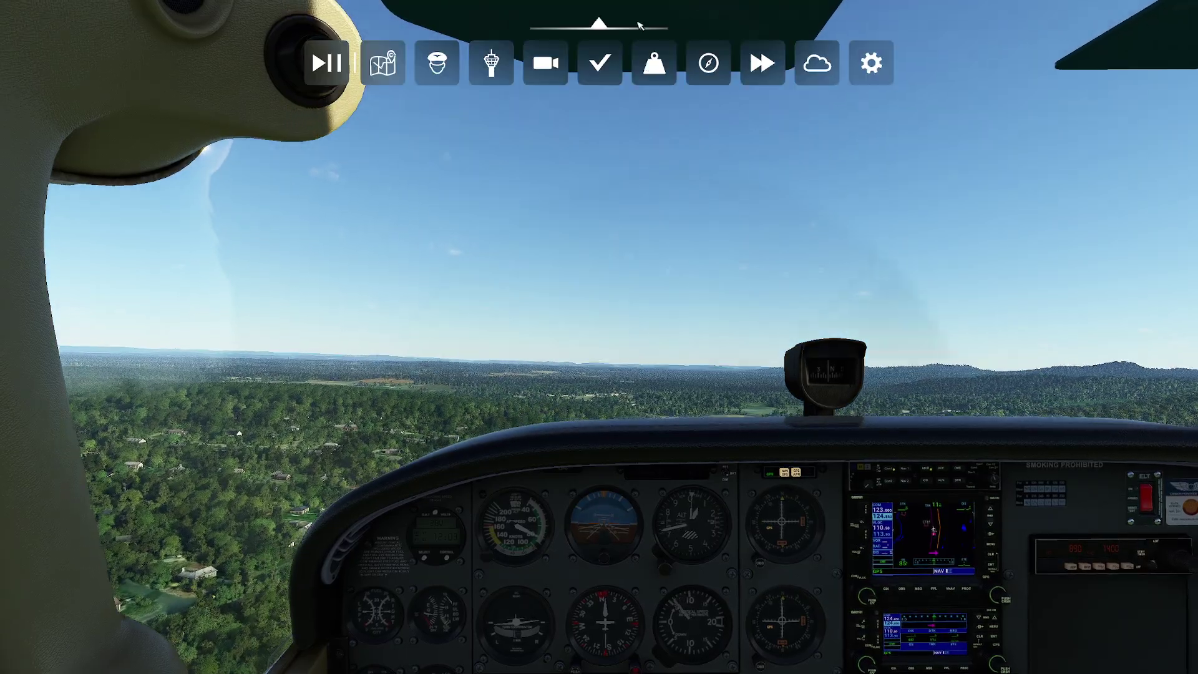
In flight, fill both tanks to 100% and give pilot and co-pilot 250 lb each
{"action": "left_click", "coordinate": [654, 62]}
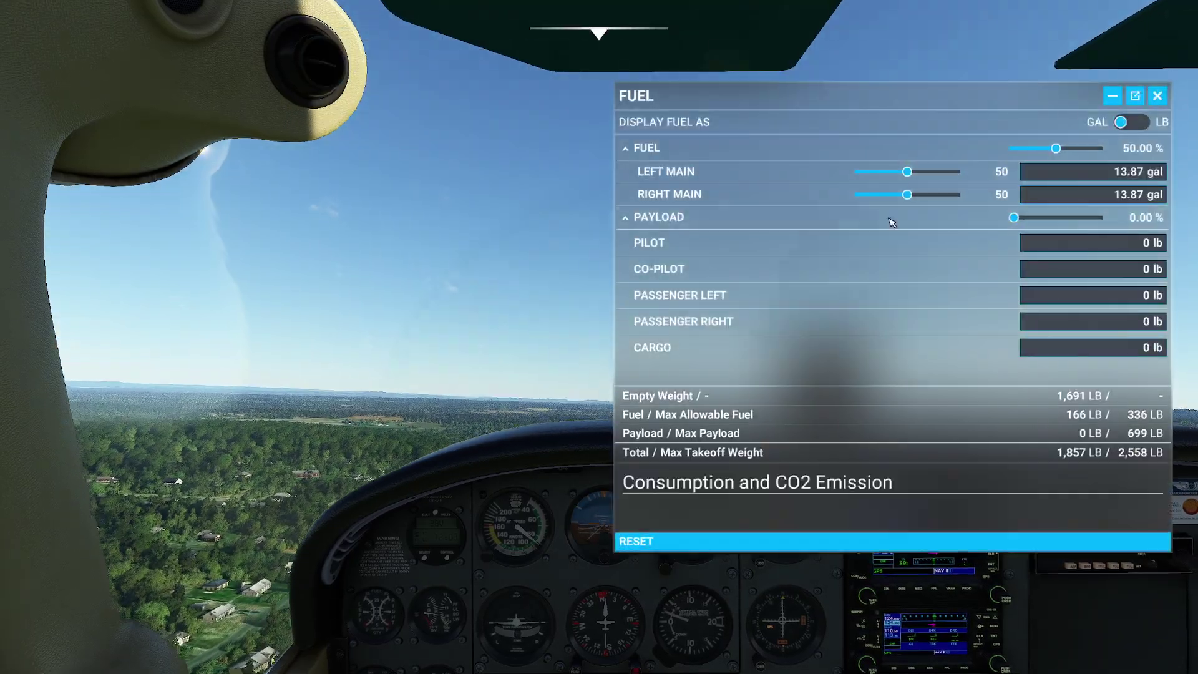
{"action": "left_click_drag", "start_coordinate": [1060, 148], "coordinate": [1130, 213]}
{"action": "left_click", "coordinate": [1123, 243]}
{"action": "type", "text": "250"}
{"action": "left_click", "coordinate": [1125, 273]}
{"action": "type", "text": "250"}
{"action": "key", "text": "Return"}
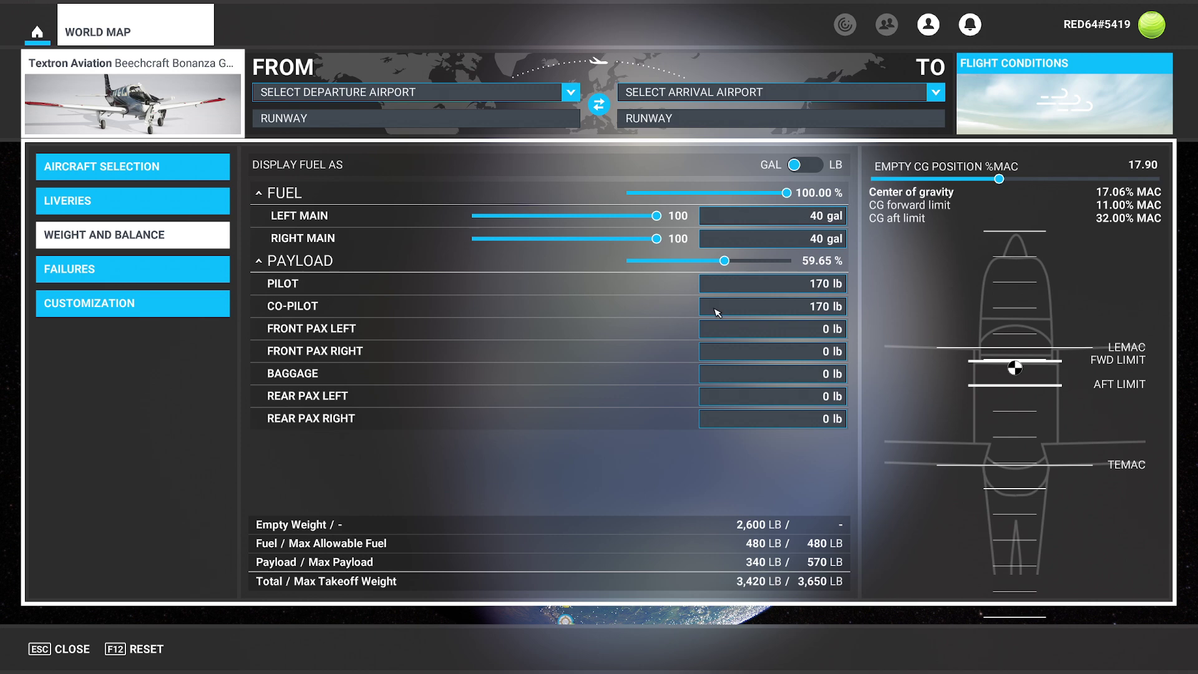
Enter 180 lb for the Bonanza's pilot, co-pilot and front passengers
{"action": "left_click", "coordinate": [774, 283]}
{"action": "type", "text": "20"}
{"action": "left_click", "coordinate": [897, 289]}
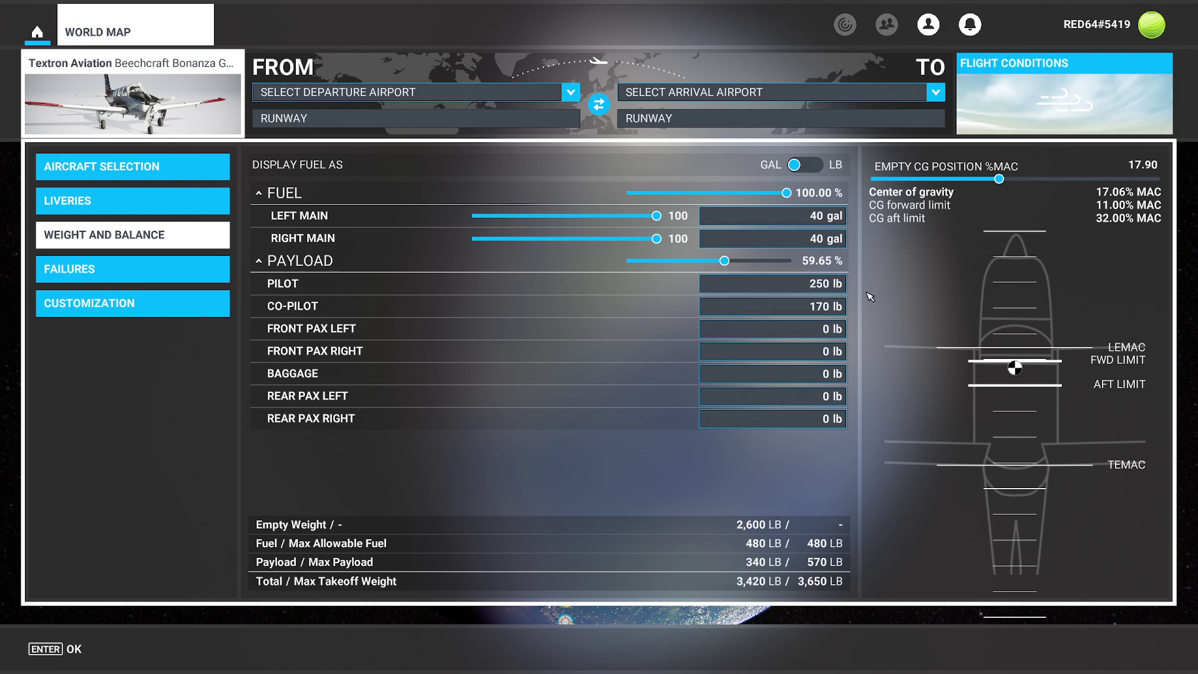
{"action": "type", "text": "180180"}
{"action": "left_click", "coordinate": [818, 329]}
{"action": "type", "text": "180180"}
{"action": "key", "text": "Return"}
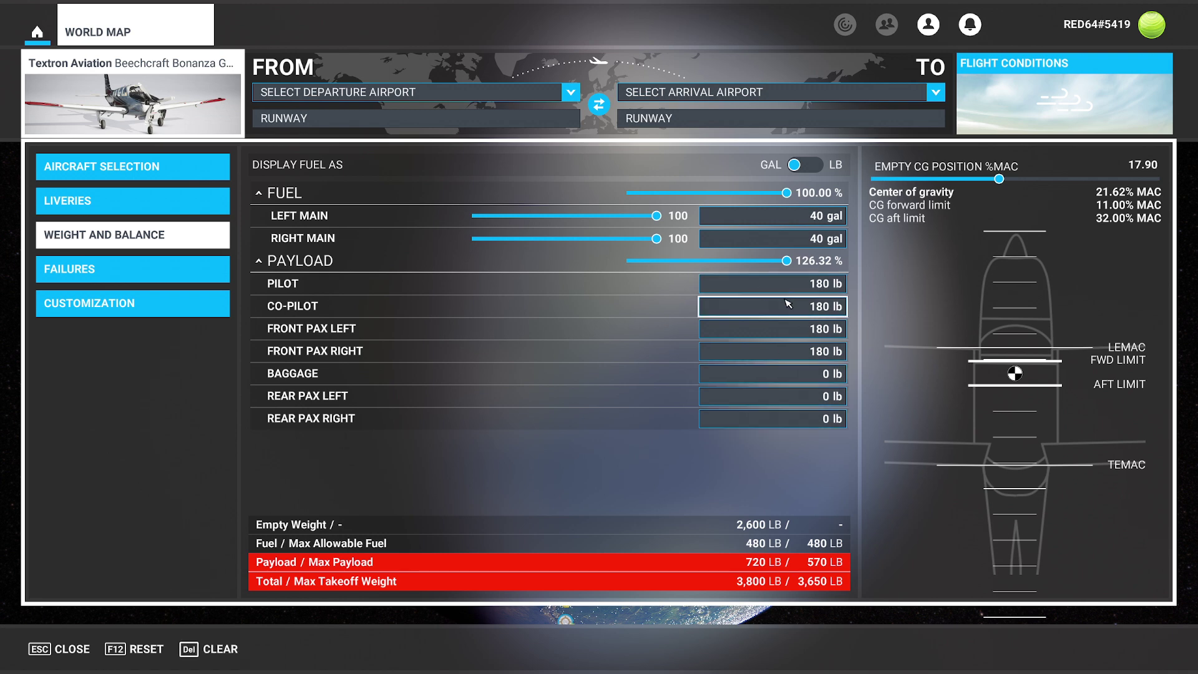
Lower the Bonanza's fuel to about half and set both rear passengers to 180 lb
{"action": "left_click_drag", "start_coordinate": [789, 201], "coordinate": [721, 204]}
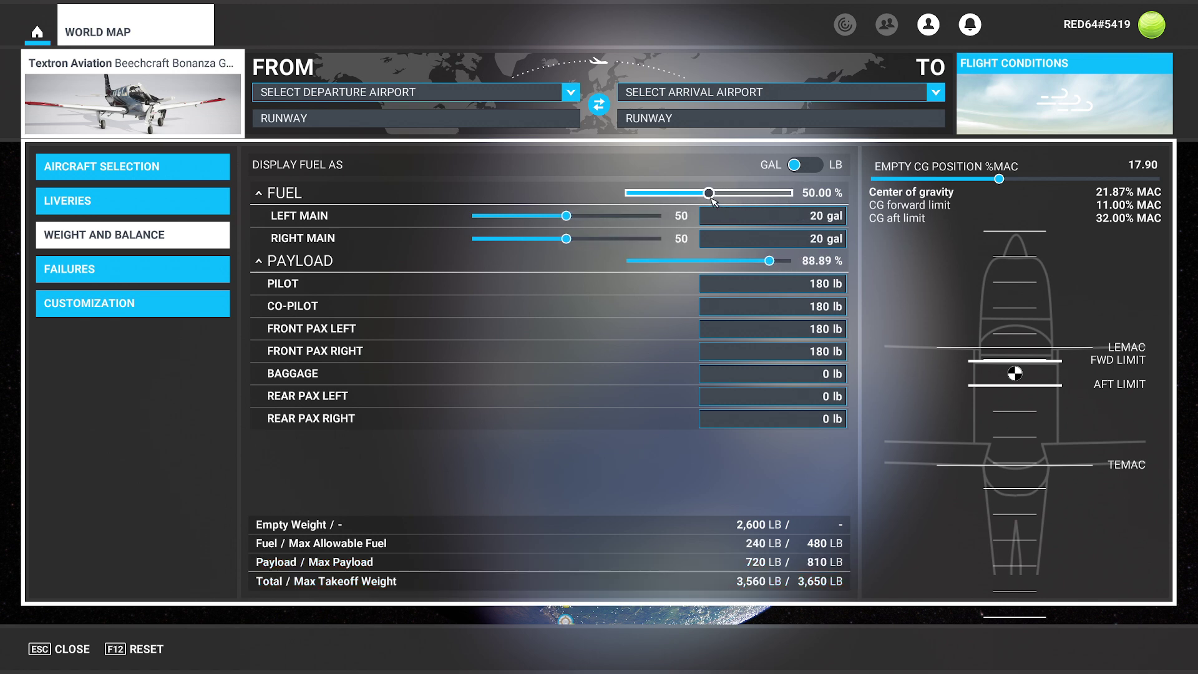
{"action": "left_click", "coordinate": [817, 396]}
{"action": "type", "text": "180"}
{"action": "left_click", "coordinate": [816, 419]}
{"action": "type", "text": "1"}
{"action": "left_click", "coordinate": [801, 375]}
{"action": "left_click", "coordinate": [789, 355]}
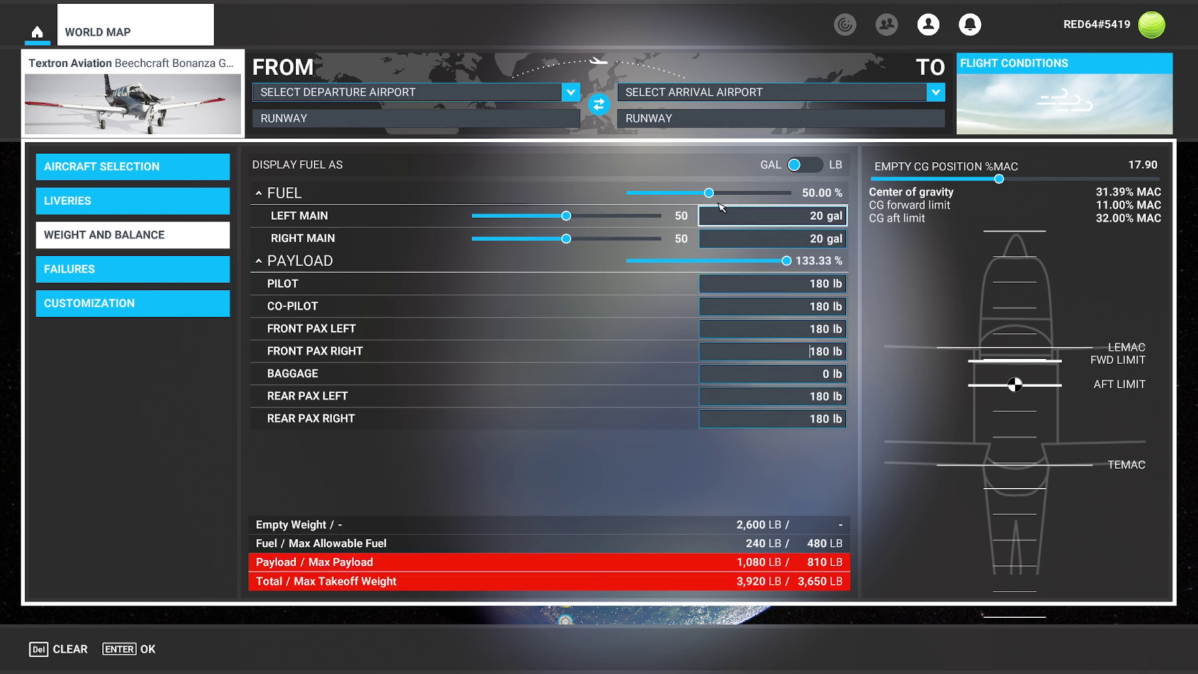
{"action": "left_click_drag", "start_coordinate": [709, 194], "coordinate": [631, 197]}
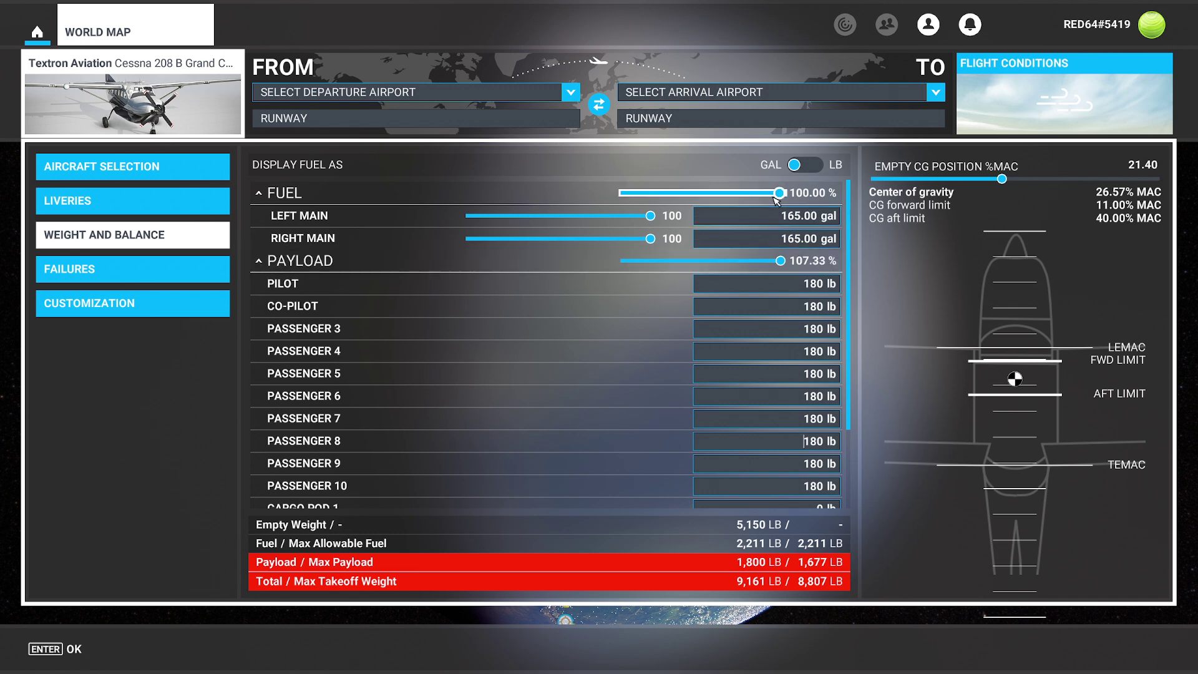
Reduce the Caravan's fuel to 50% (82.50 gal per tank), totalling 8,055 of 8,807 lb
{"action": "left_click_drag", "start_coordinate": [778, 196], "coordinate": [745, 200]}
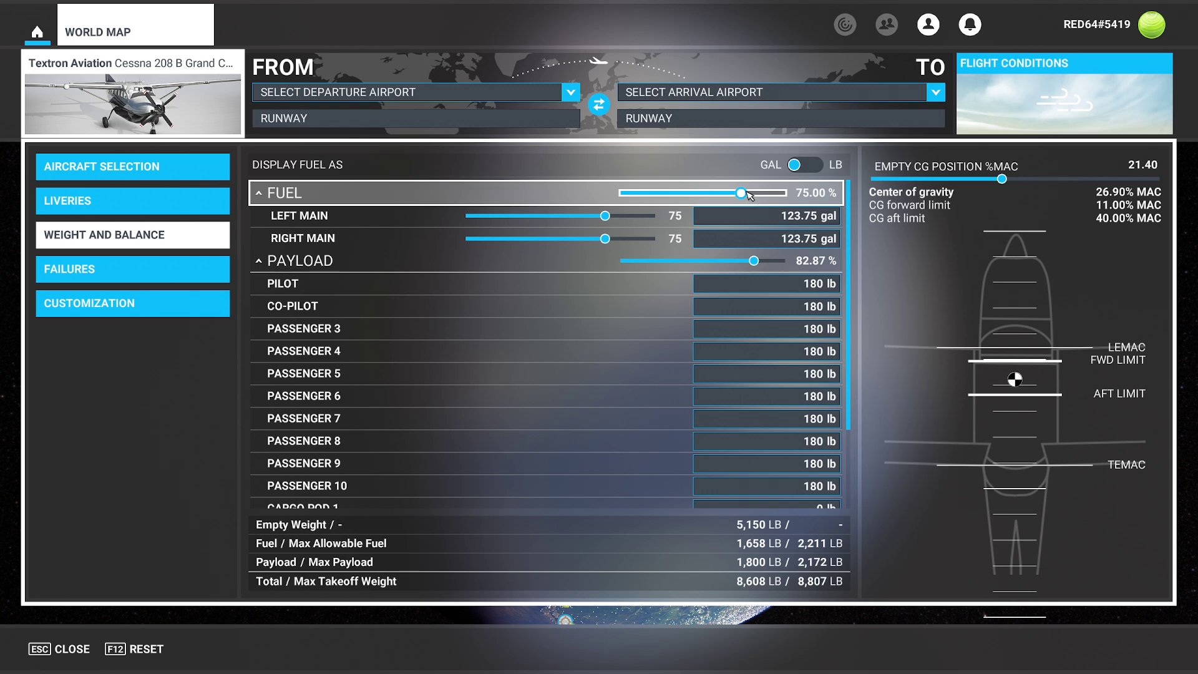
{"action": "left_click_drag", "start_coordinate": [741, 193], "coordinate": [702, 194]}
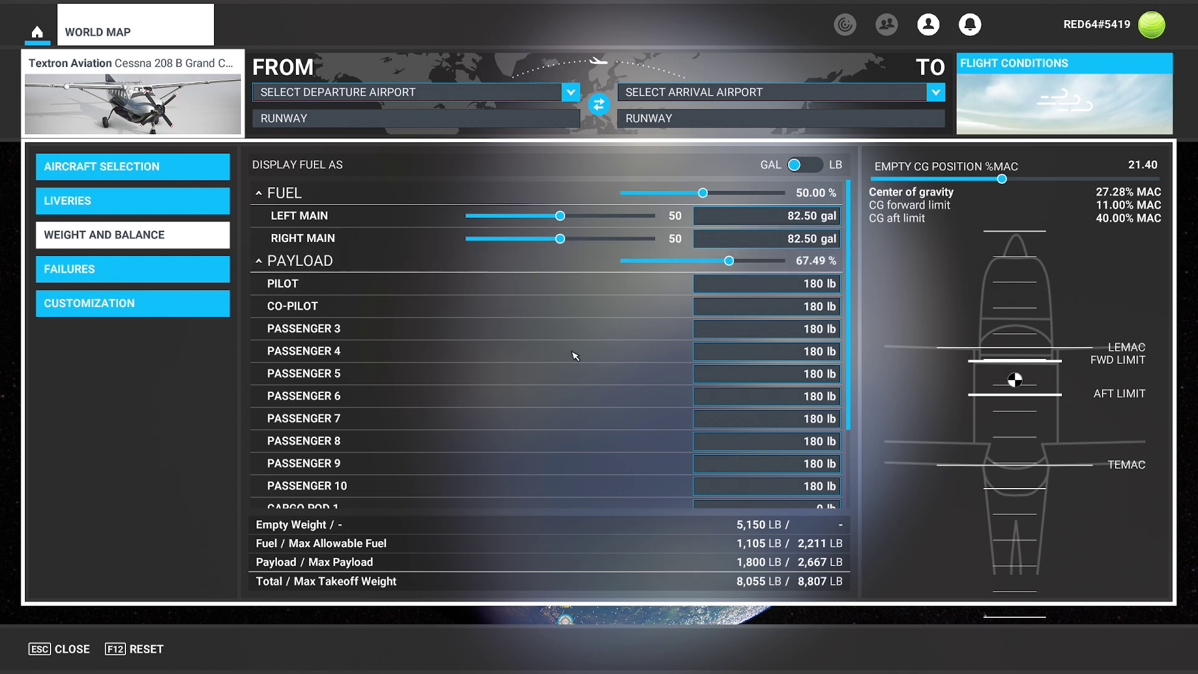
{"action": "scroll", "coordinate": [597, 401], "scroll_direction": "down", "scroll_amount": 3}
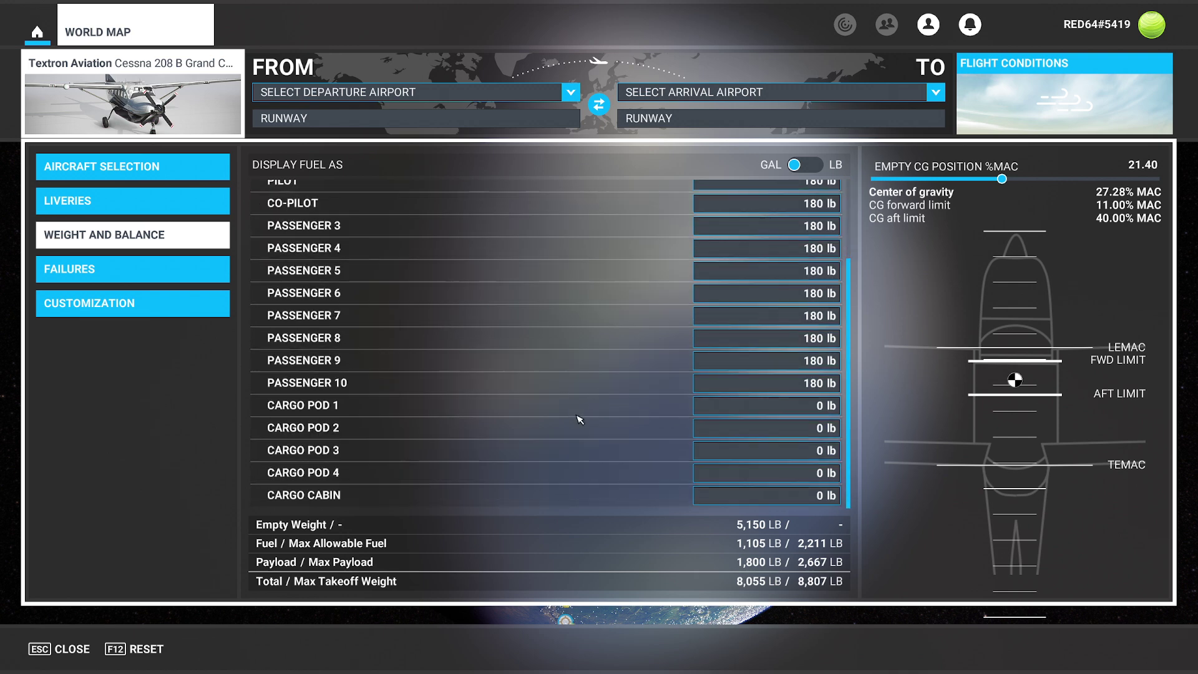
{"action": "scroll", "coordinate": [602, 413], "scroll_direction": "up", "scroll_amount": 3}
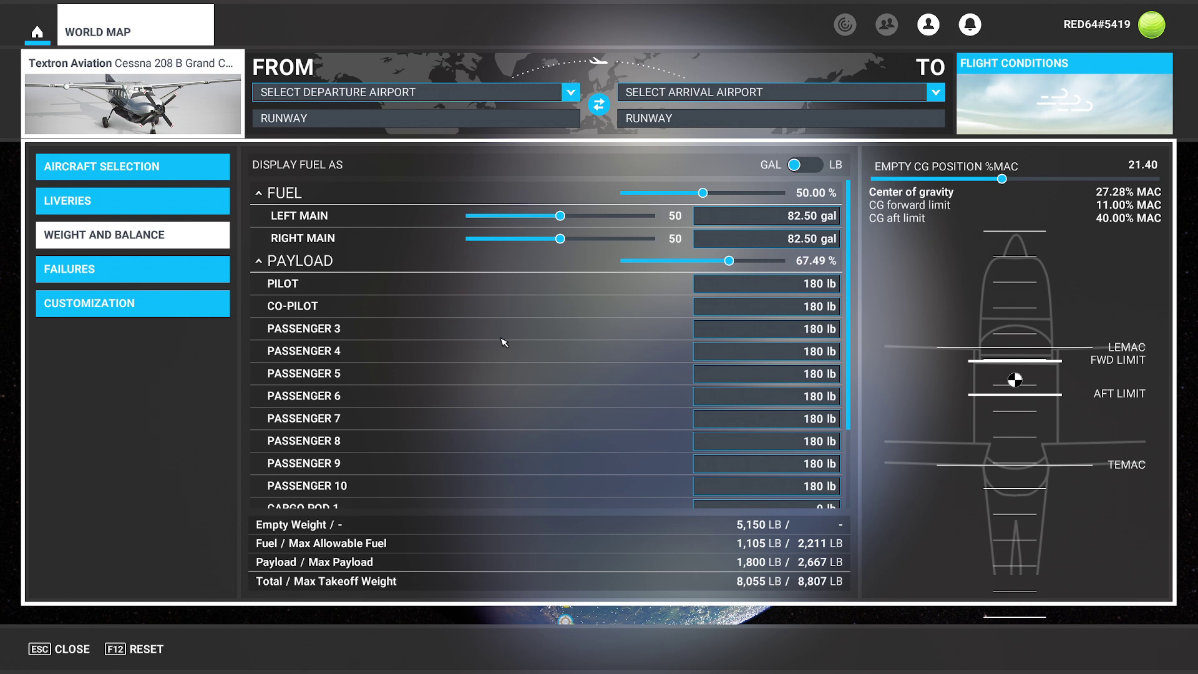